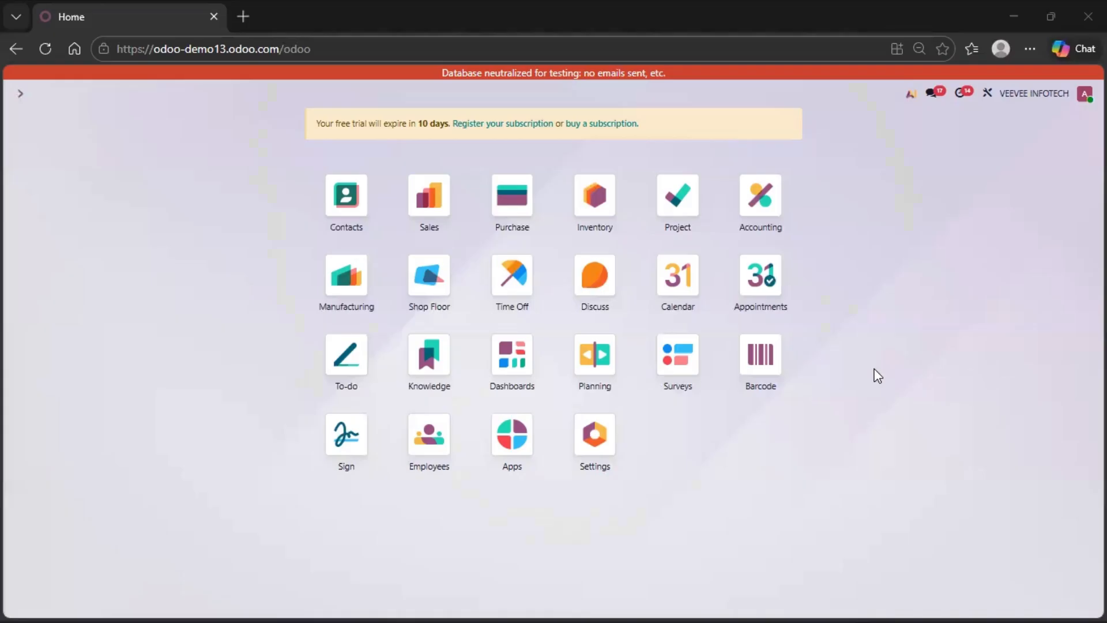
Step: Search the settings for DROP and save them with the Dropshipping option enabled
{"action": "left_click", "coordinate": [591, 427]}
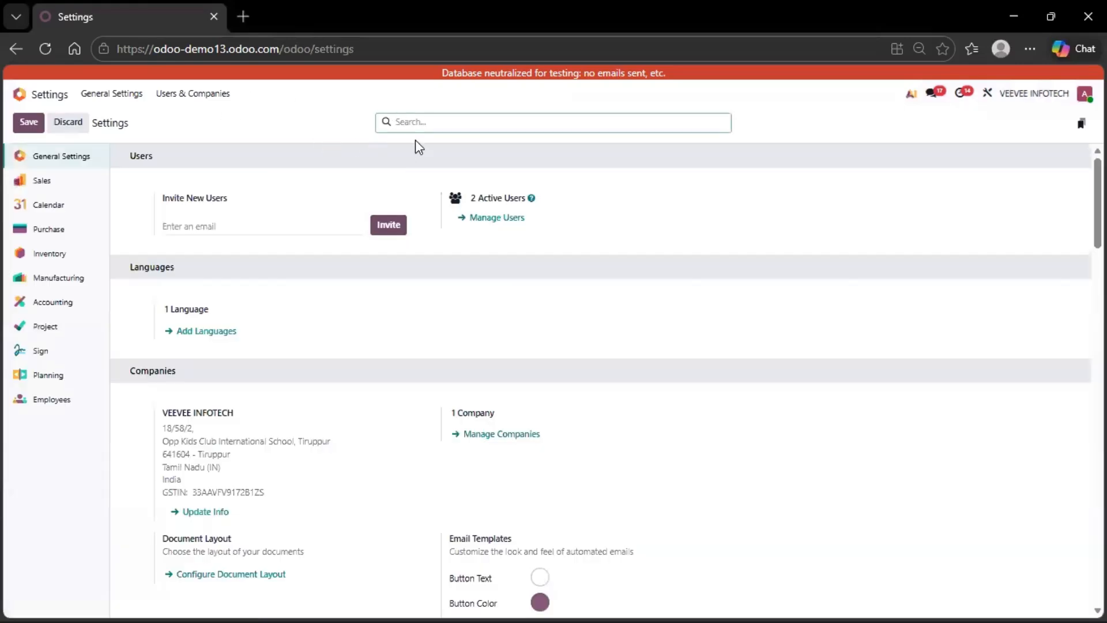
{"action": "type", "text": "DROP"}
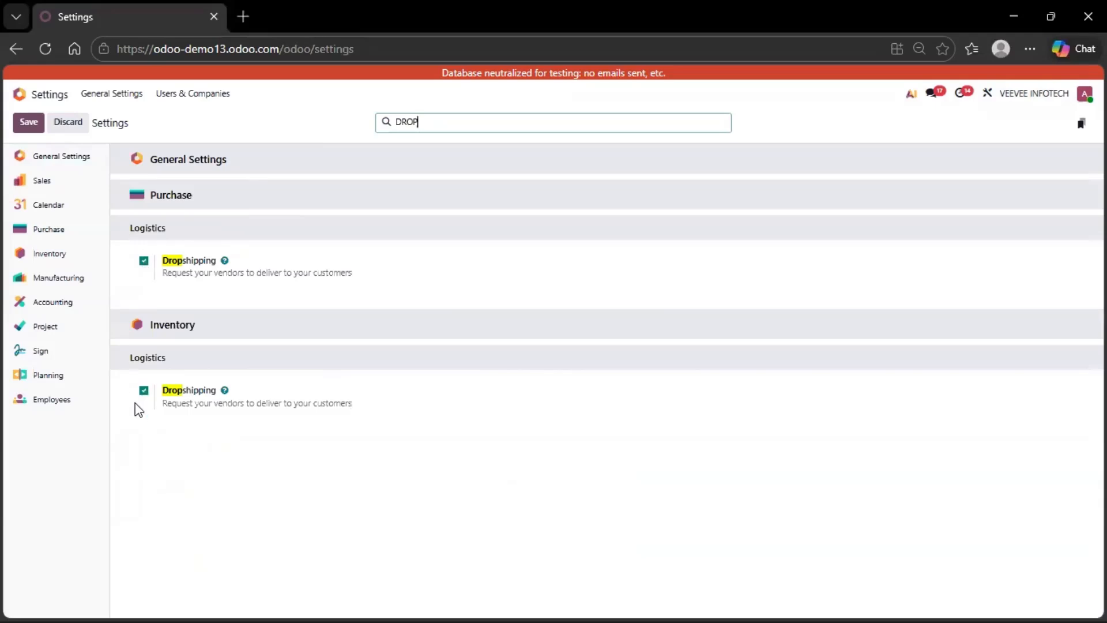
{"action": "left_click", "coordinate": [27, 128]}
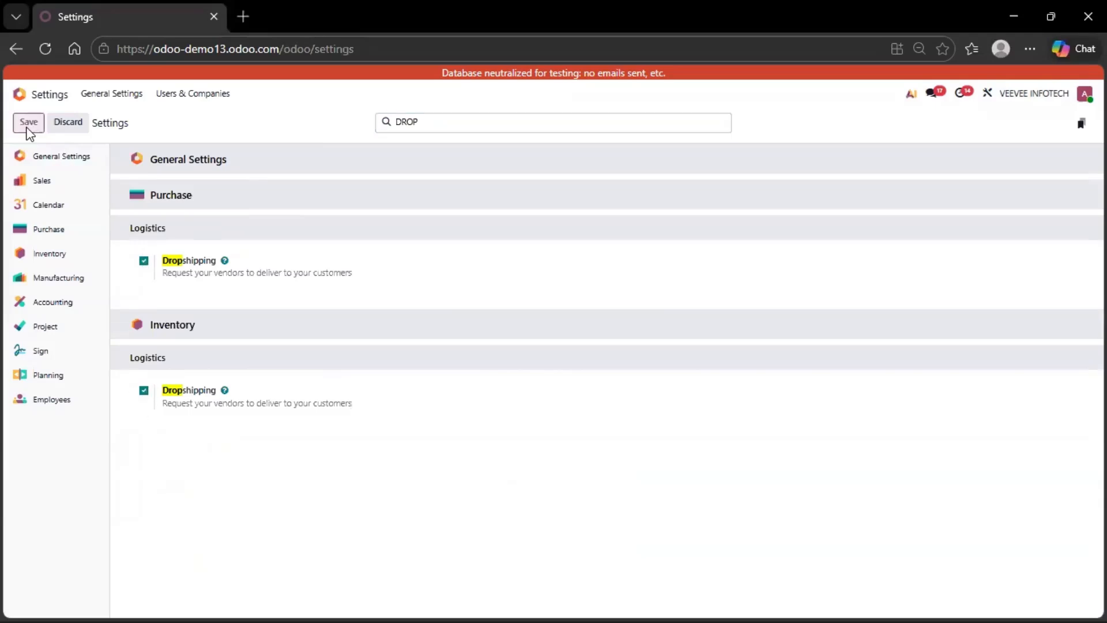
Step: Start a new sales quotation and select the existing individual customer listed just below ABC COMPANY
{"action": "left_click", "coordinate": [58, 98]}
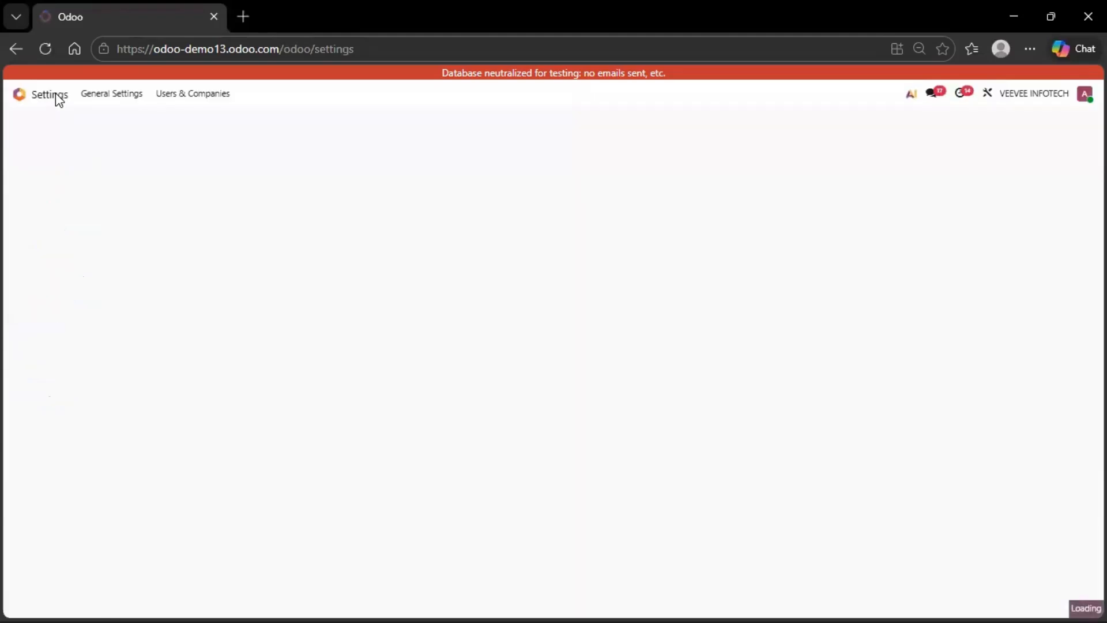
{"action": "left_click", "coordinate": [55, 94]}
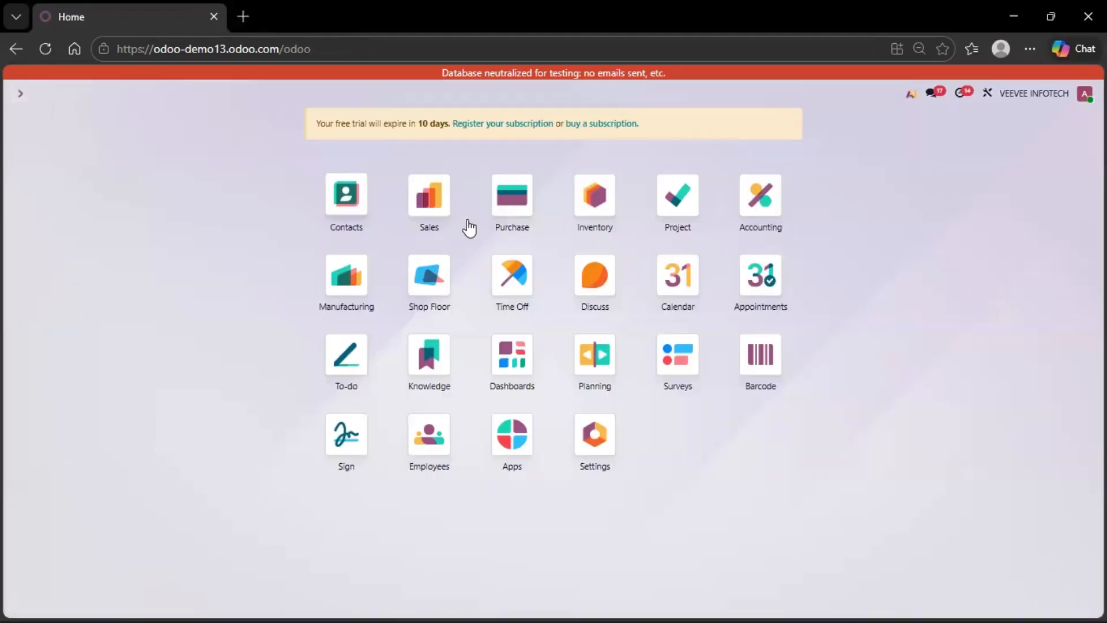
{"action": "left_click", "coordinate": [433, 199]}
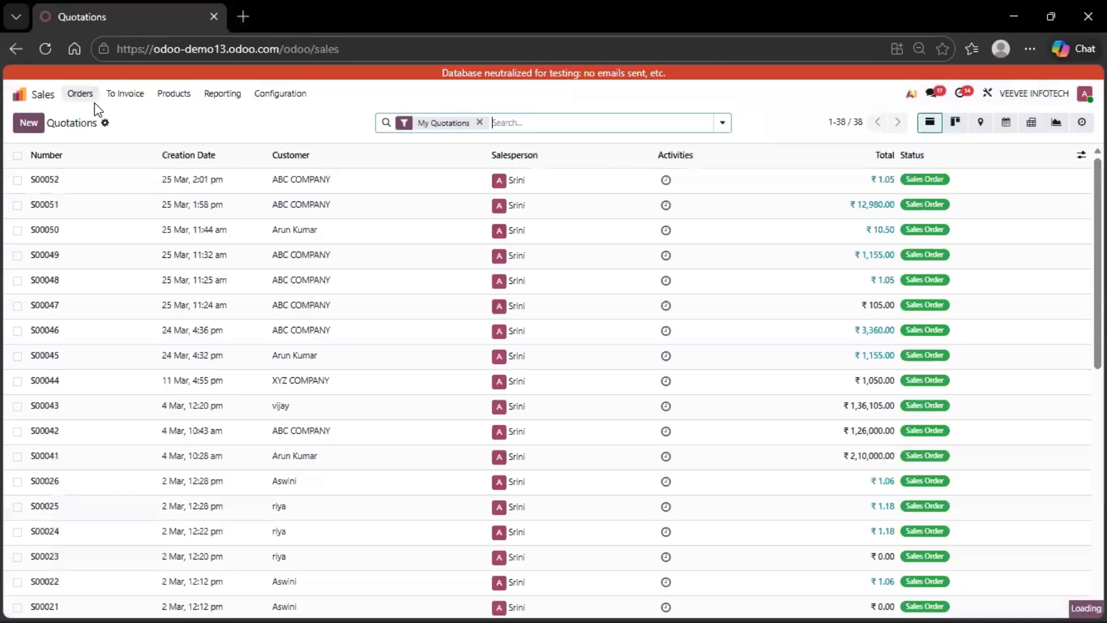
{"action": "left_click", "coordinate": [29, 122]}
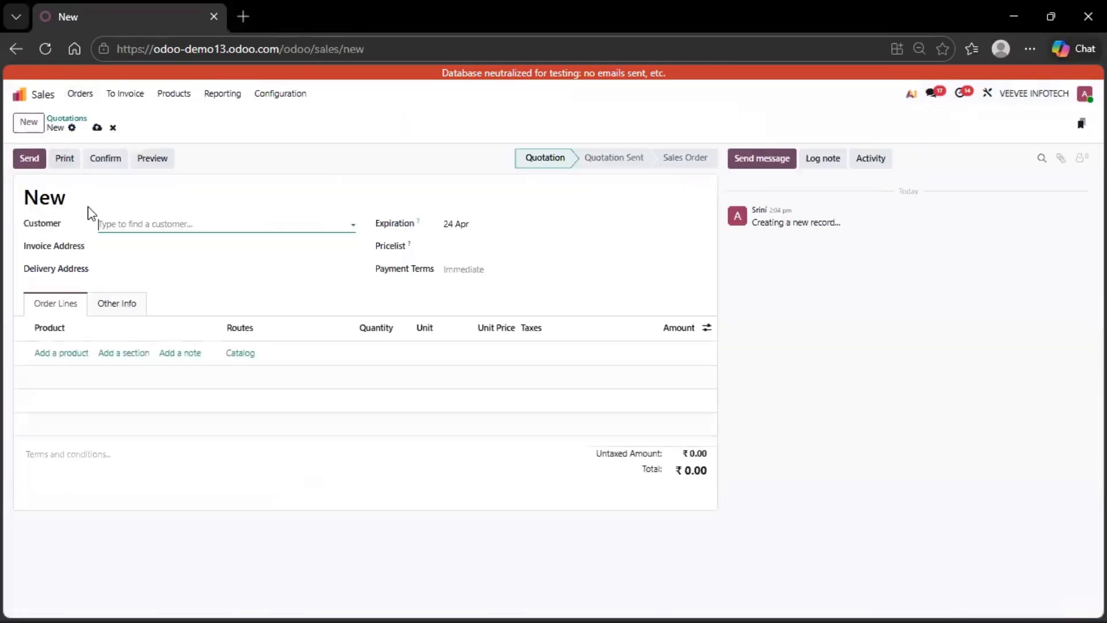
{"action": "left_click", "coordinate": [147, 224]}
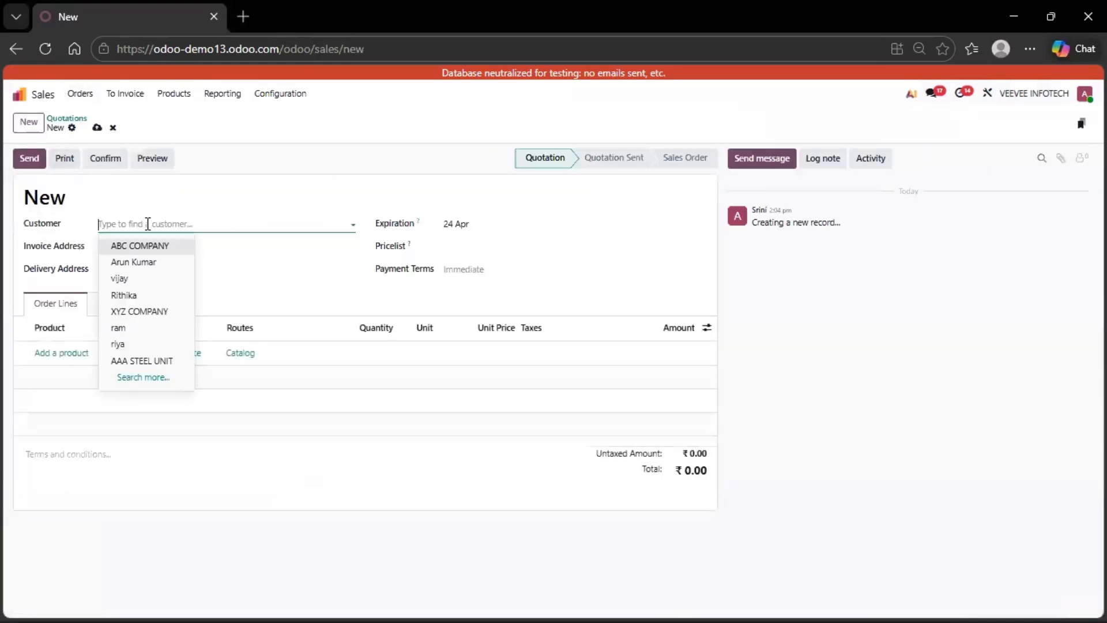
{"action": "left_click", "coordinate": [148, 263]}
Step: Add the product VIVO V25 to the order lines and set its route to Dropship
{"action": "left_click", "coordinate": [71, 358]}
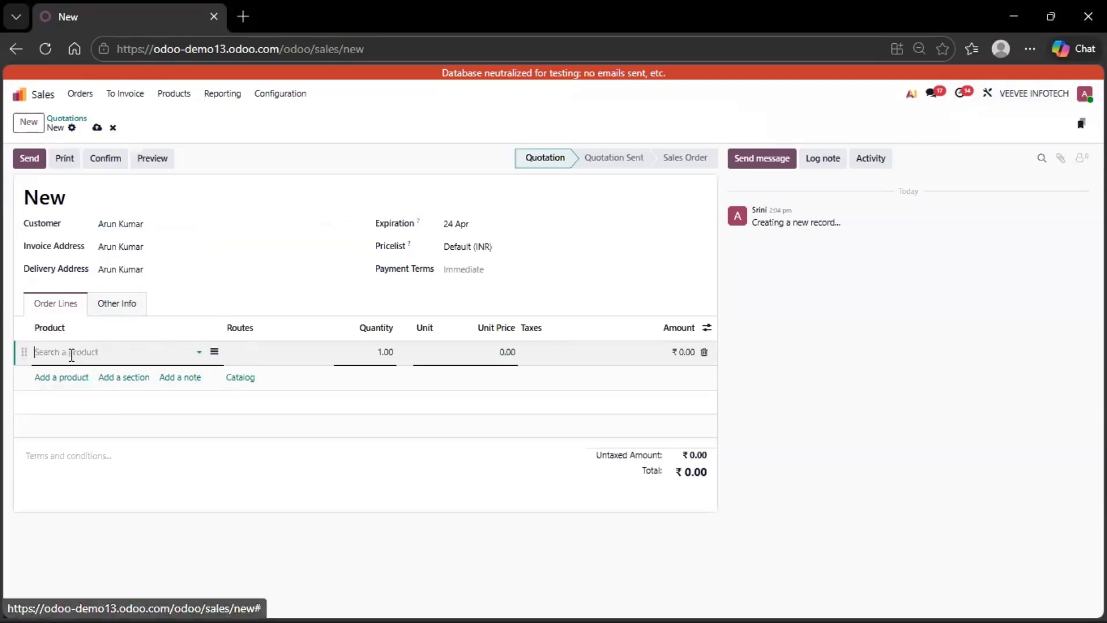
{"action": "type", "text": "VIV"}
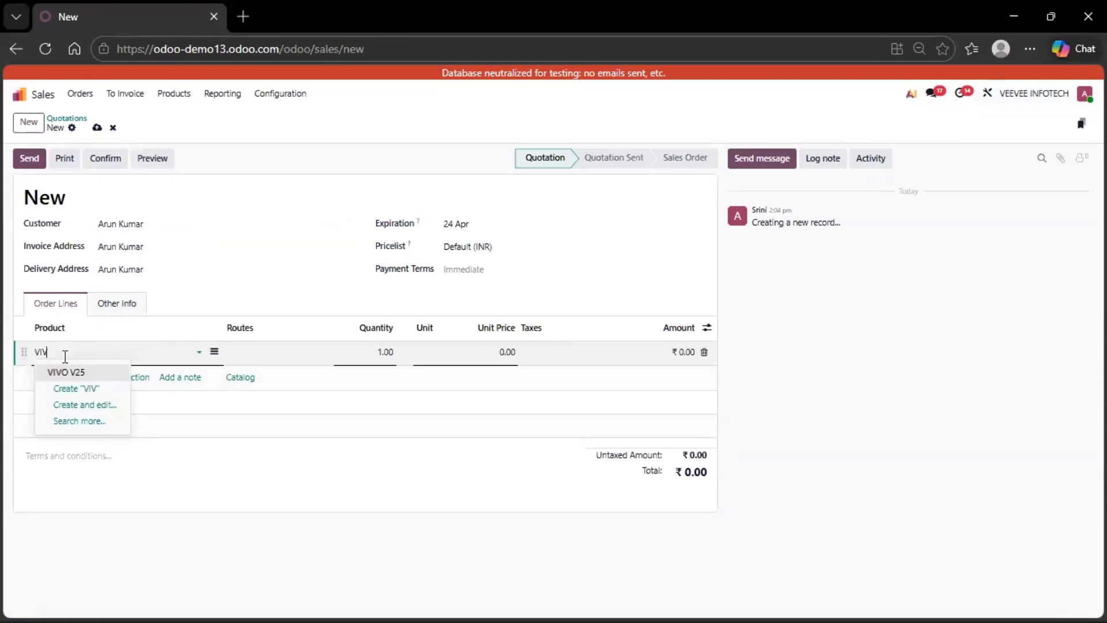
{"action": "left_click", "coordinate": [98, 373]}
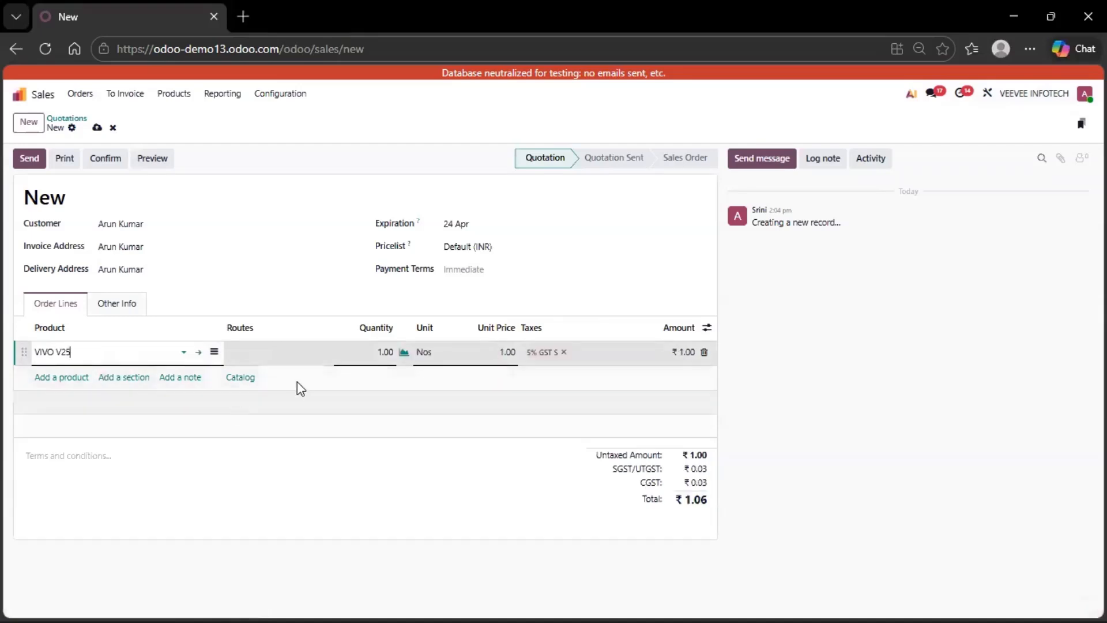
{"action": "left_click", "coordinate": [286, 356]}
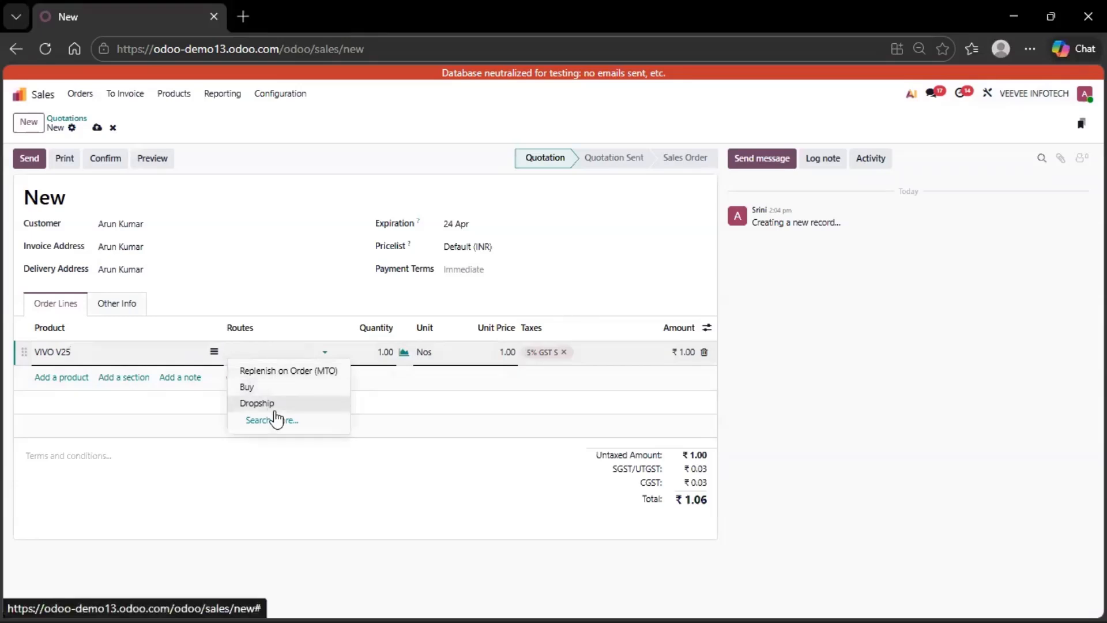
{"action": "left_click", "coordinate": [257, 402]}
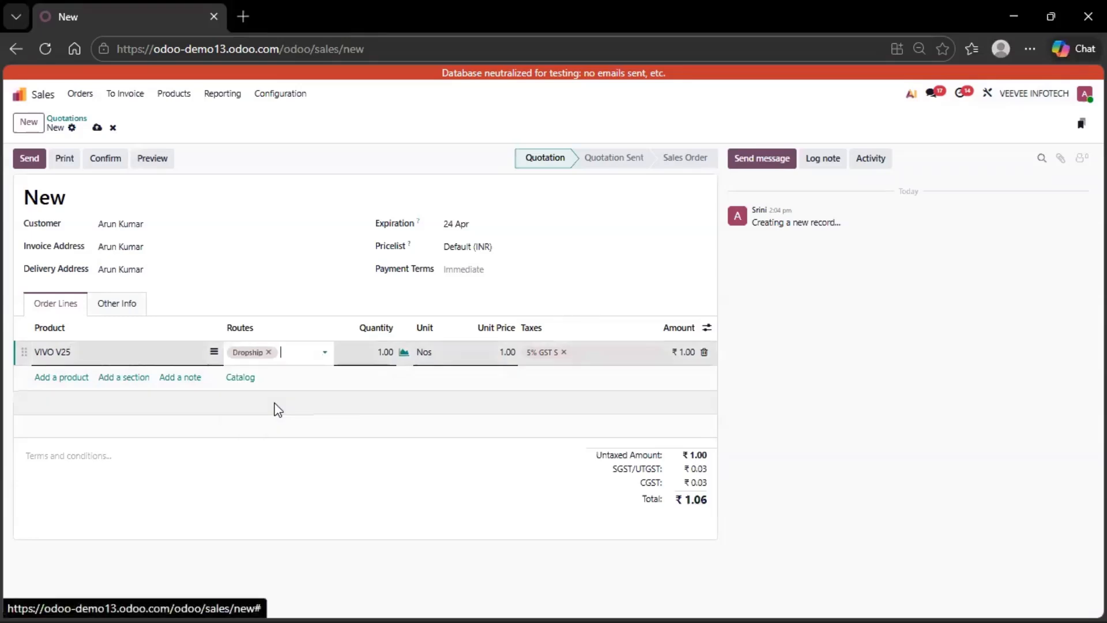
Step: Set the VIVO V25 line's quantity to 2 and its unit price to 25000, leaving the payment terms unset
{"action": "left_click", "coordinate": [381, 352]}
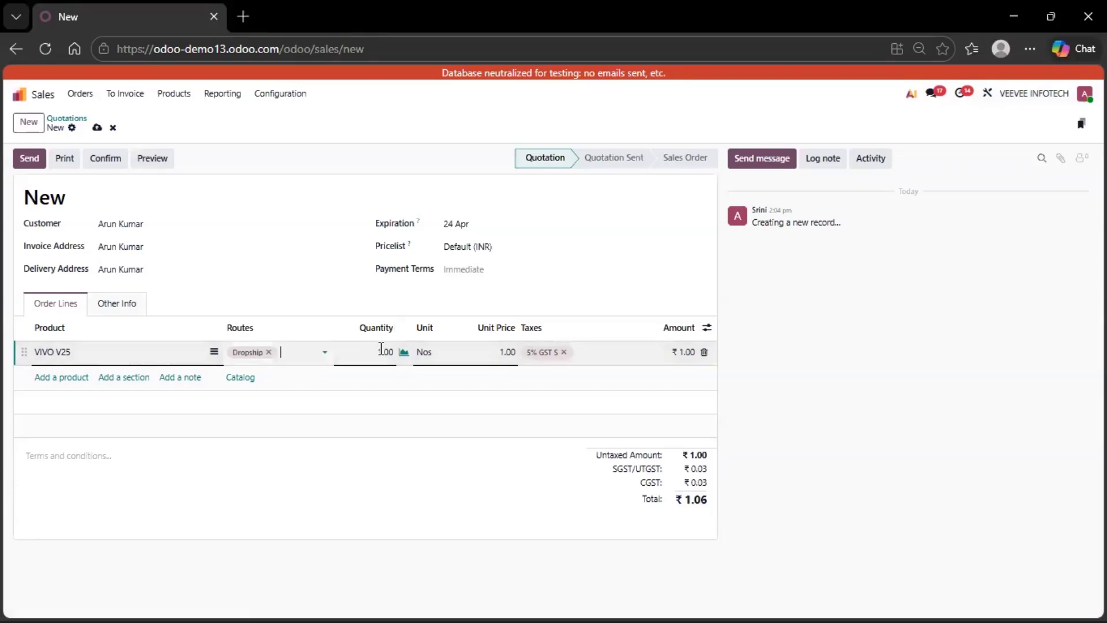
{"action": "type", "text": "2"}
{"action": "left_click", "coordinate": [485, 362]}
{"action": "type", "text": "1"}
{"action": "type", "text": "25000"}
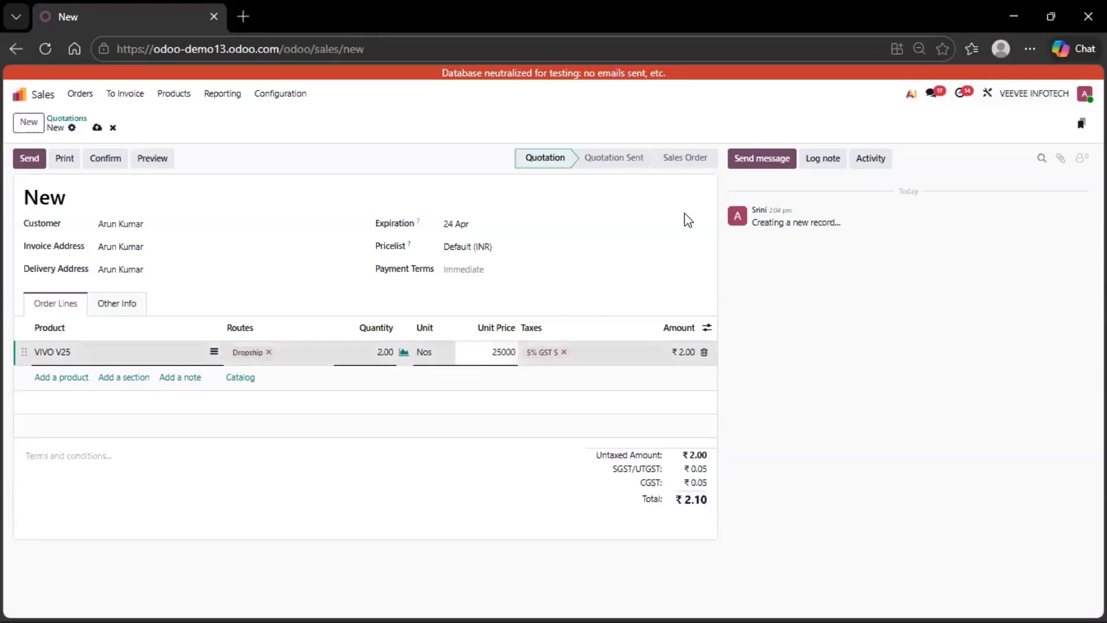
{"action": "left_click", "coordinate": [625, 269]}
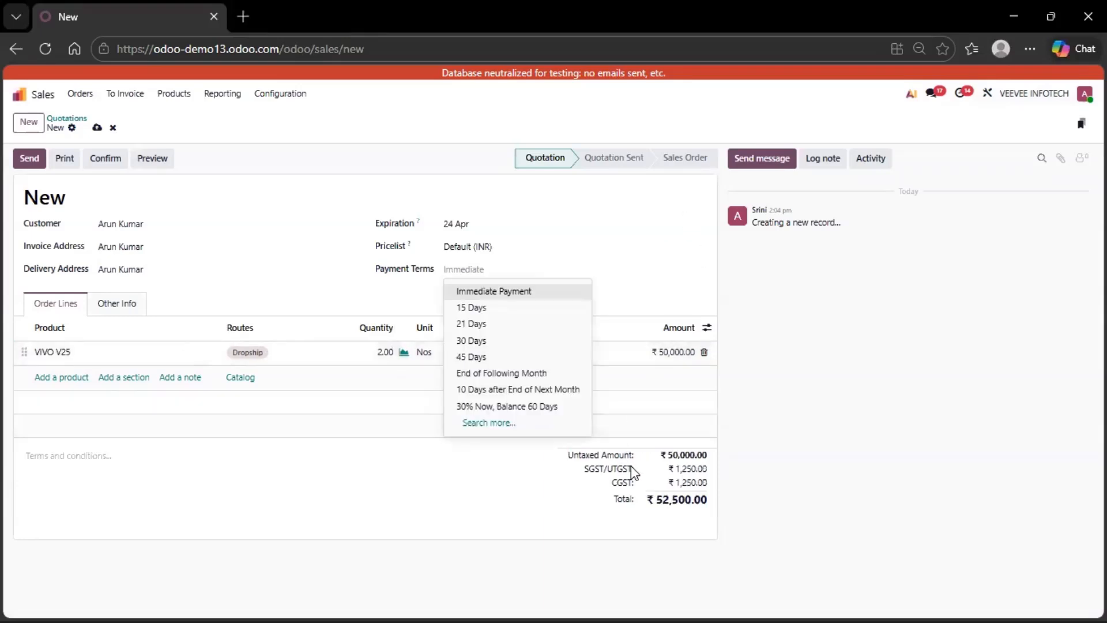
{"action": "left_click", "coordinate": [656, 294]}
{"action": "left_click", "coordinate": [498, 266]}
{"action": "left_click", "coordinate": [498, 266]}
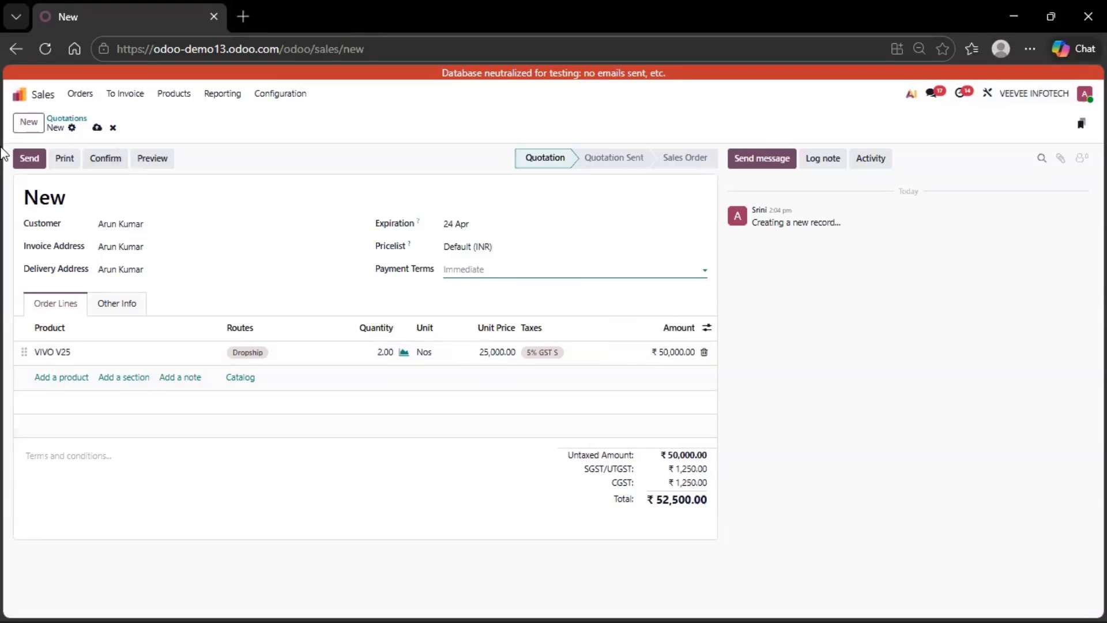
Step: Send the quotation to the customer by email and confirm it as a sales order
{"action": "left_click", "coordinate": [22, 155]}
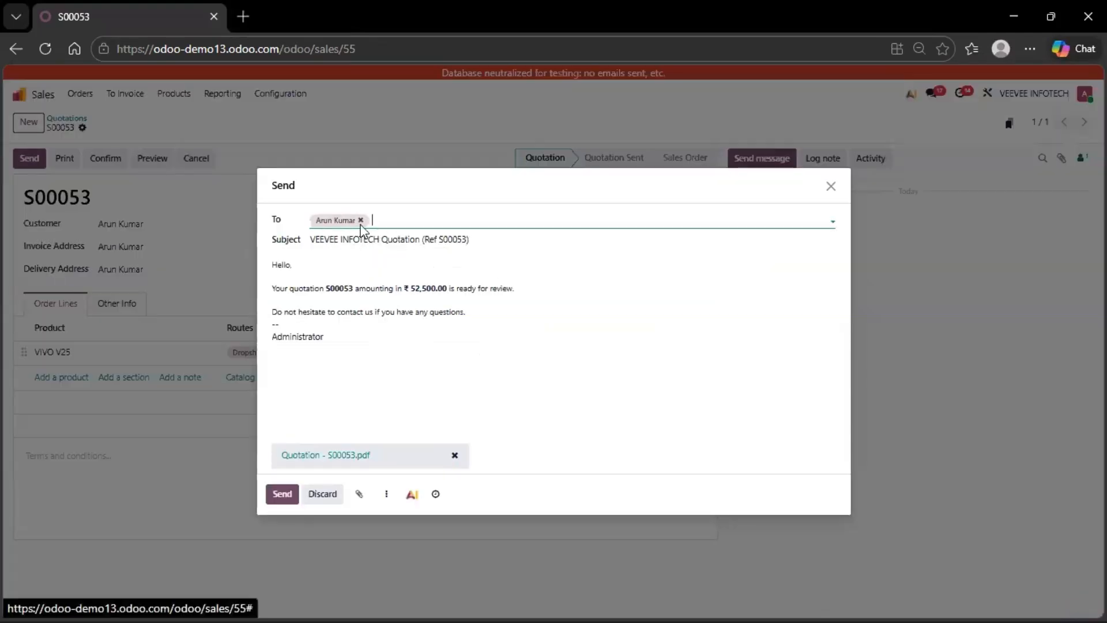
{"action": "left_click", "coordinate": [280, 494]}
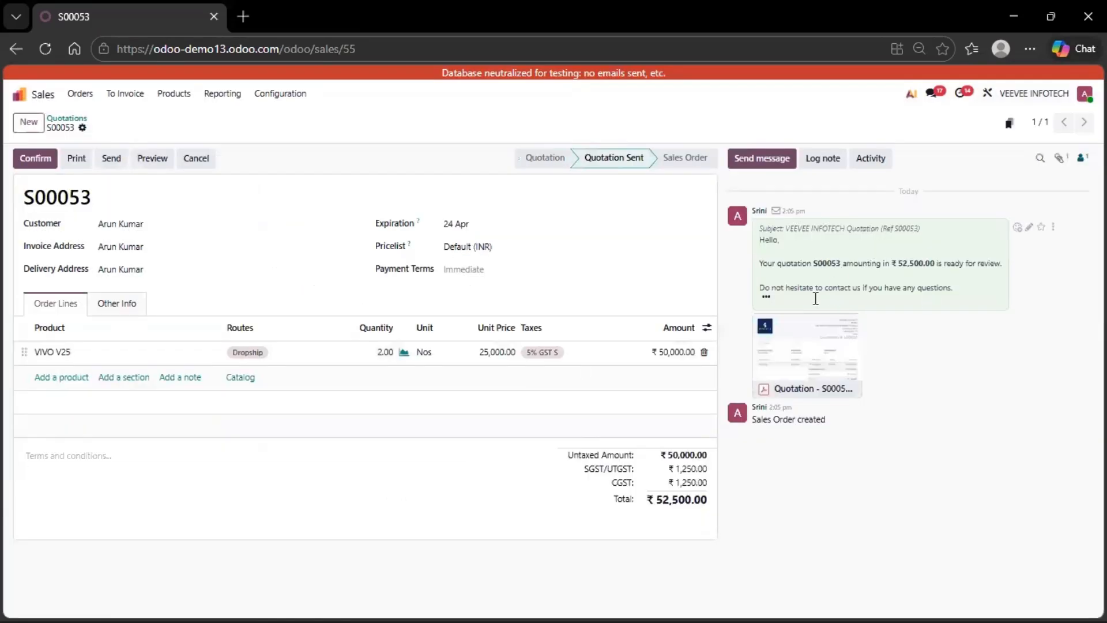
{"action": "mouse_move", "coordinate": [807, 372]}
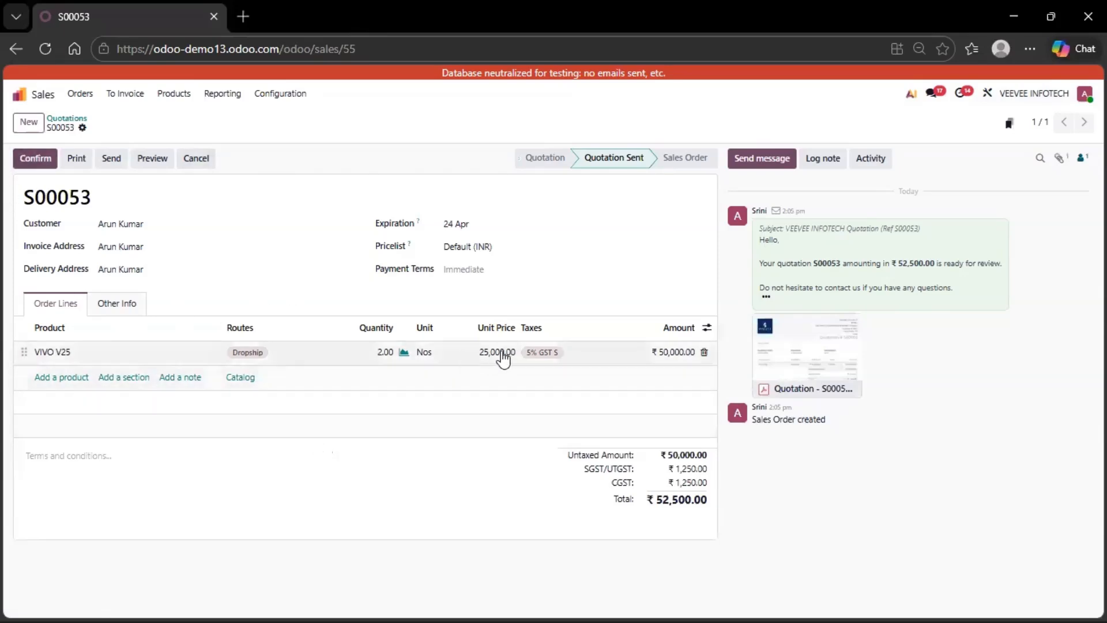
{"action": "left_click", "coordinate": [25, 159]}
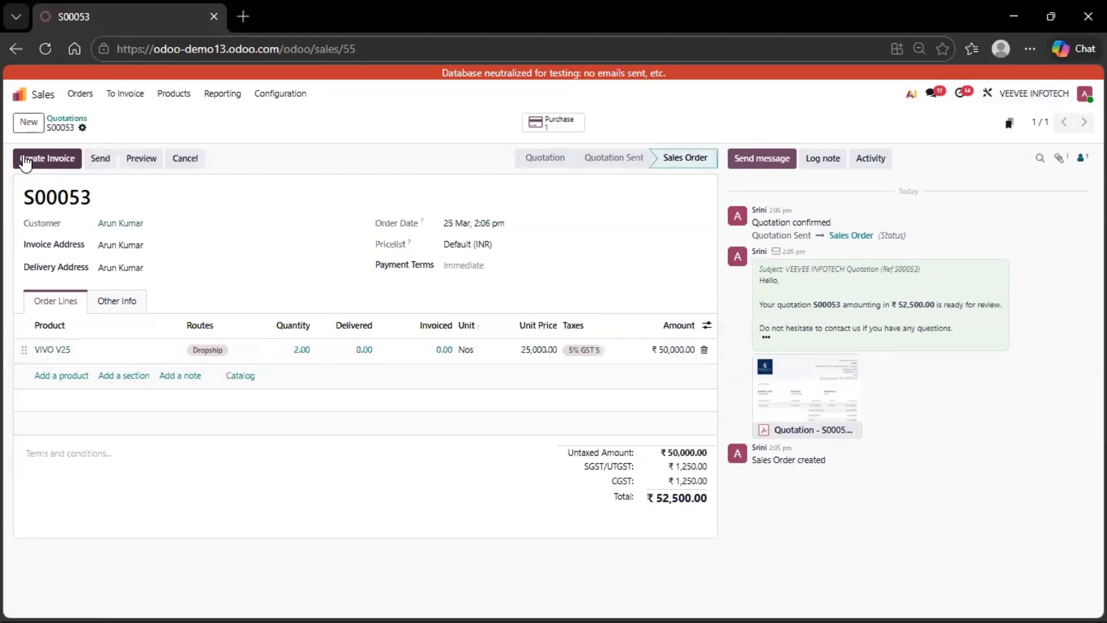
Step: Inspect the purchase document linked to the sales order and view the Requests for Quotation list in Purchase
{"action": "left_click", "coordinate": [555, 126]}
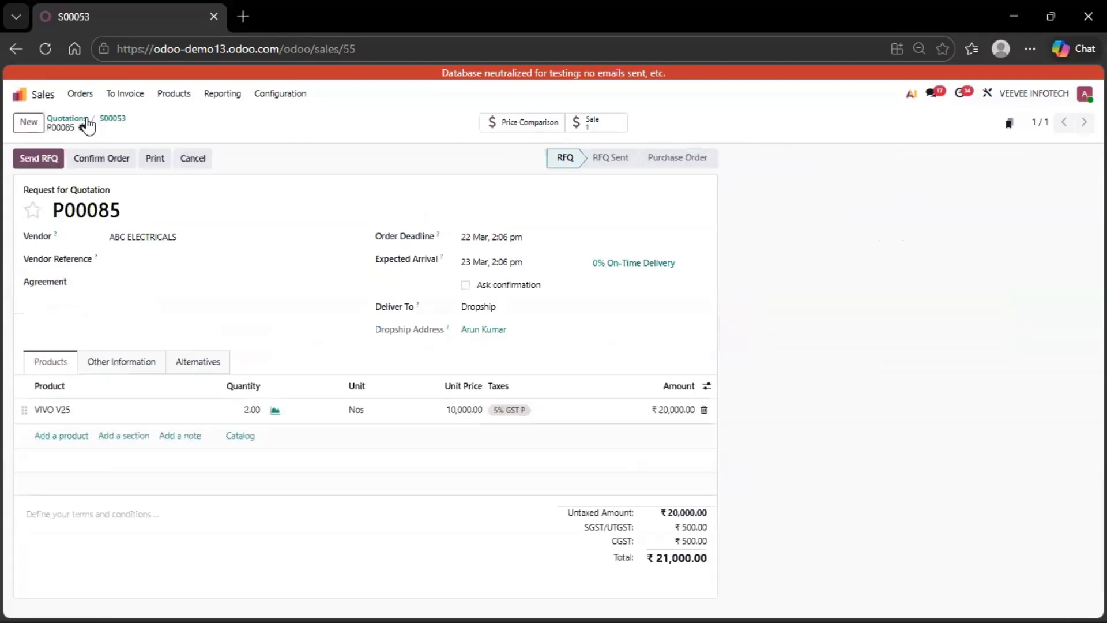
{"action": "left_click", "coordinate": [110, 118]}
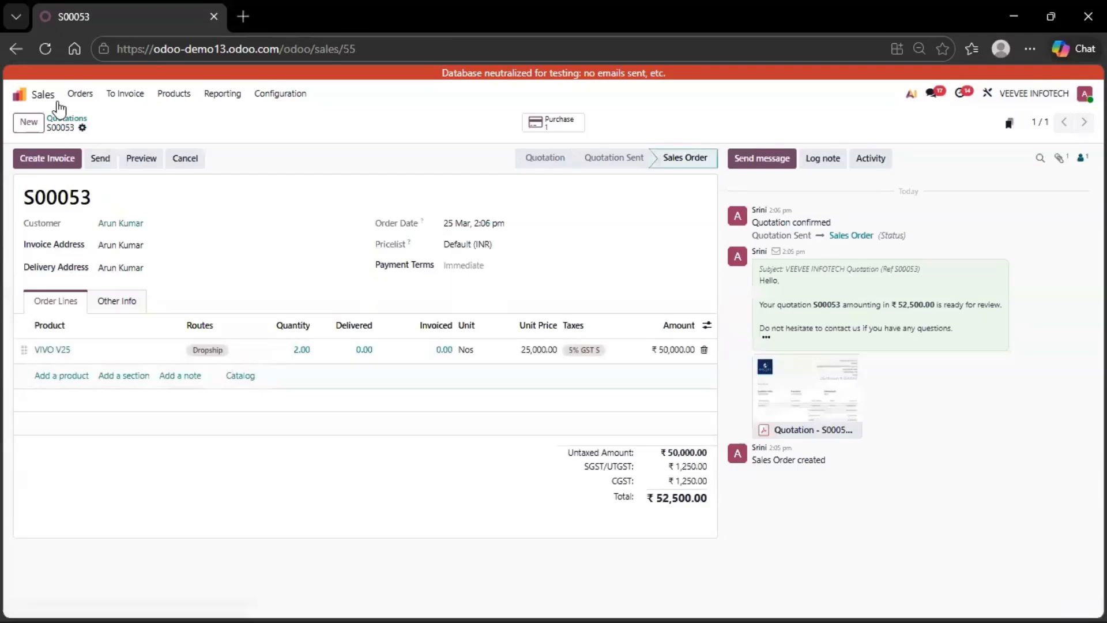
{"action": "left_click", "coordinate": [20, 95]}
{"action": "left_click", "coordinate": [511, 195]}
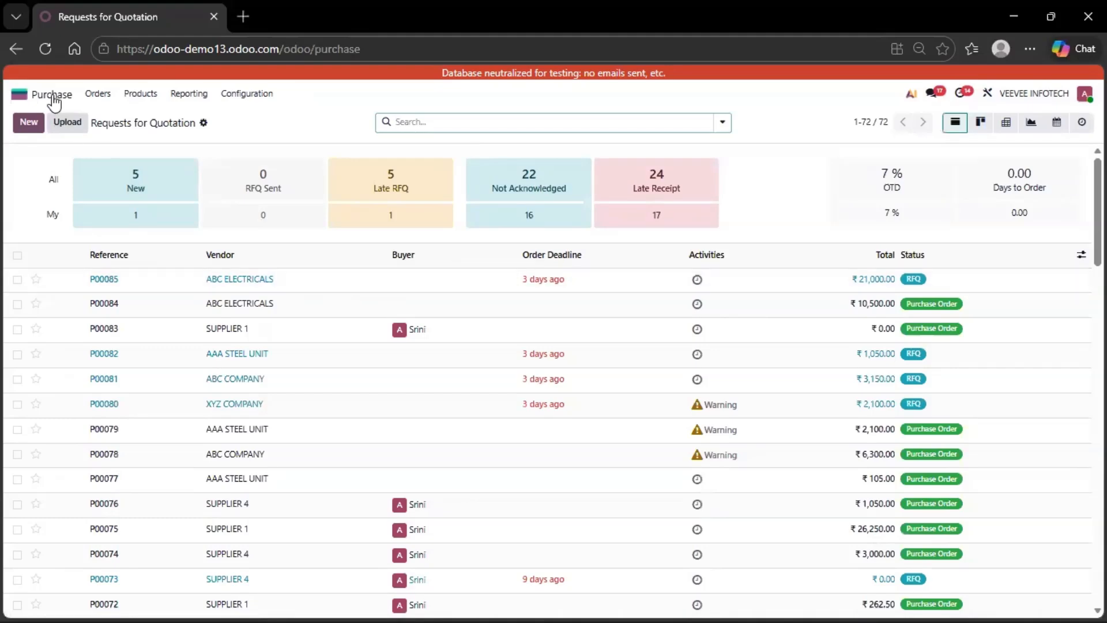
Step: Reopen the newest sales order from Sales and confirm its linked request for quotation to ABC ELECTRICALS
{"action": "left_click", "coordinate": [20, 95]}
{"action": "left_click", "coordinate": [441, 226]}
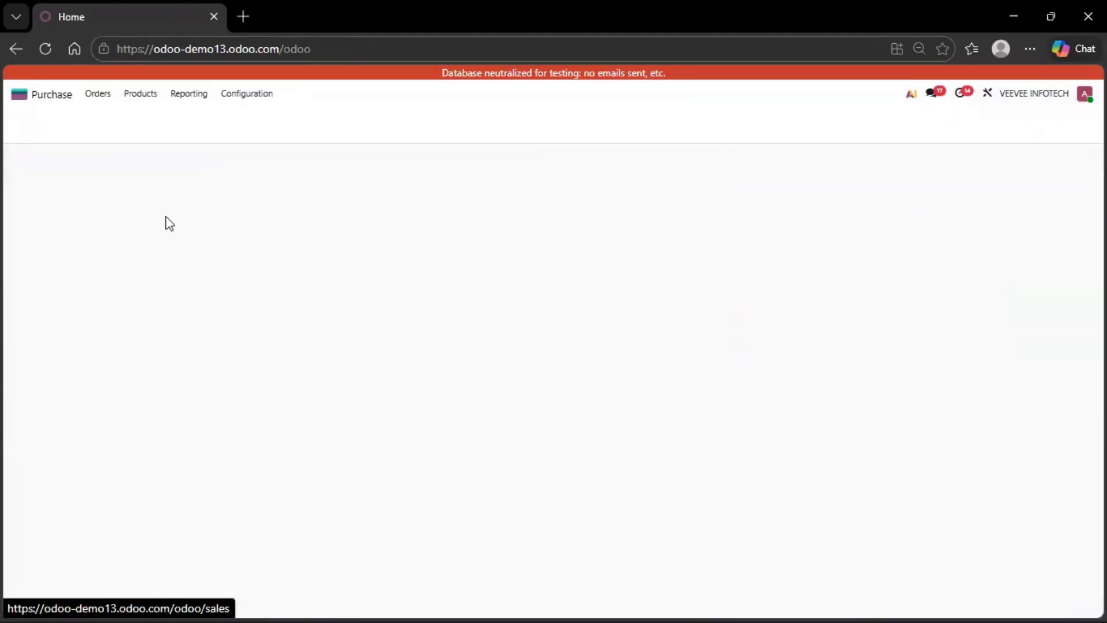
{"action": "left_click", "coordinate": [252, 186]}
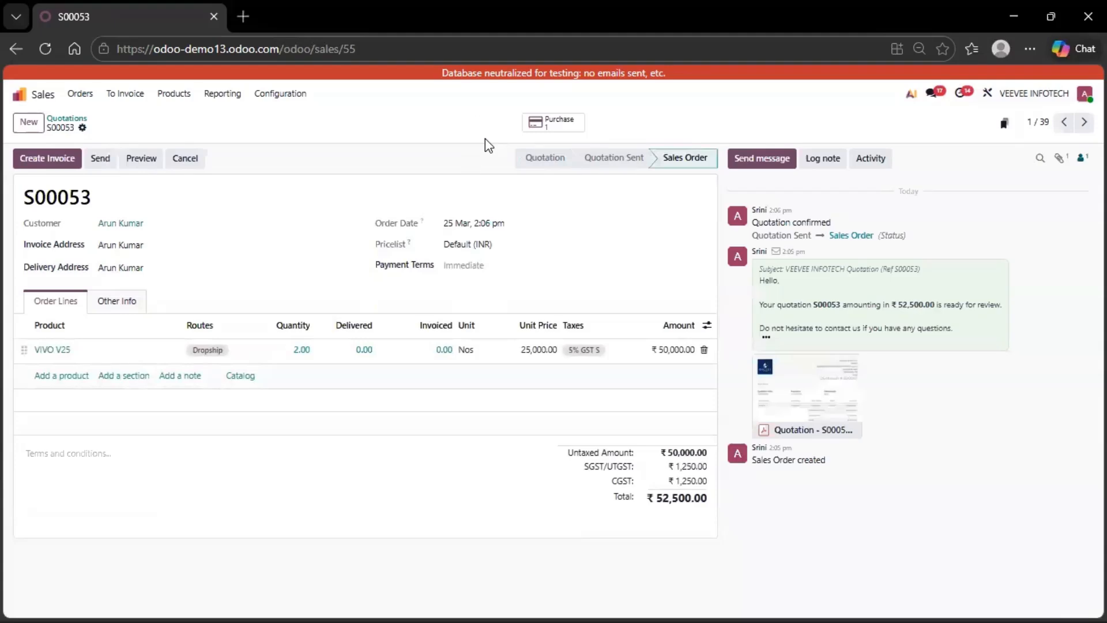
{"action": "left_click", "coordinate": [541, 124]}
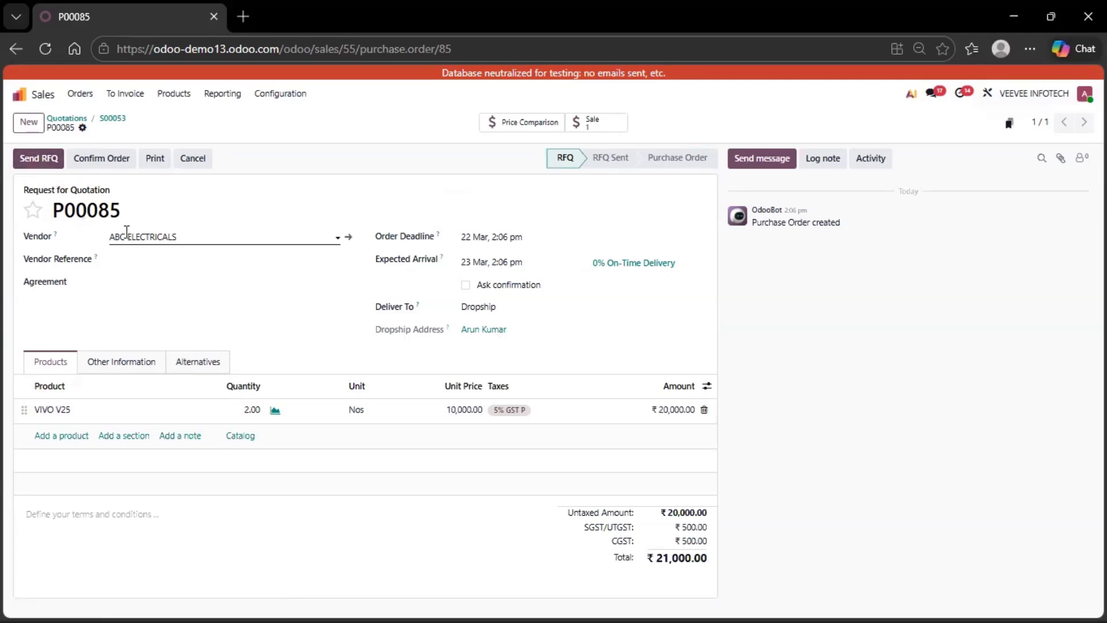
{"action": "left_click", "coordinate": [101, 164]}
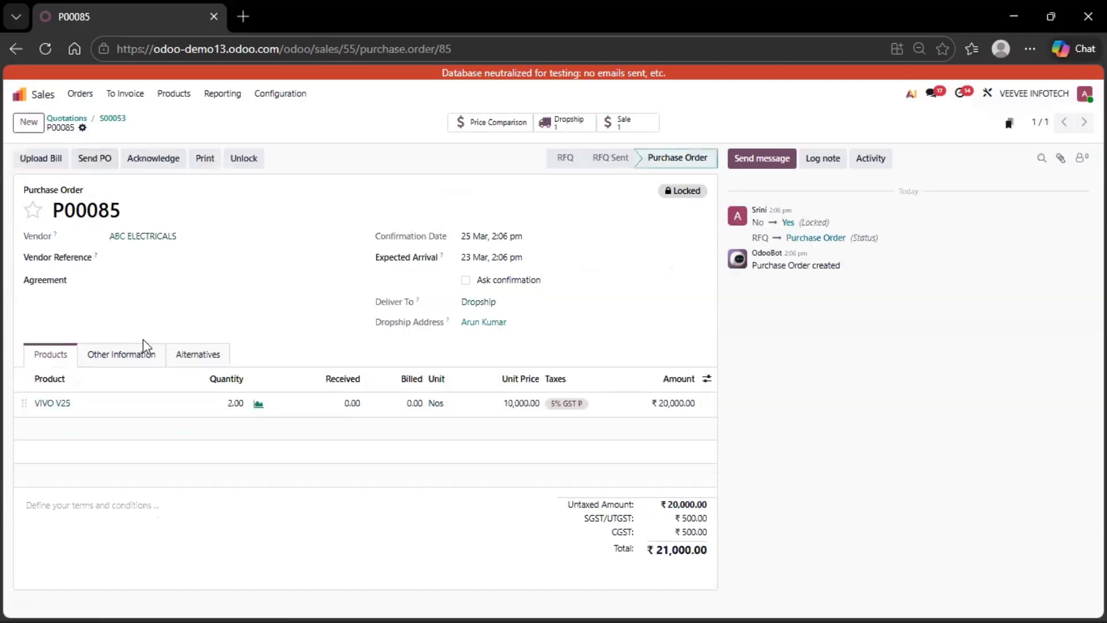
Step: Validate the purchase order's dropship transfer for VIVO V25 and return to the originating sales order
{"action": "left_click", "coordinate": [570, 125]}
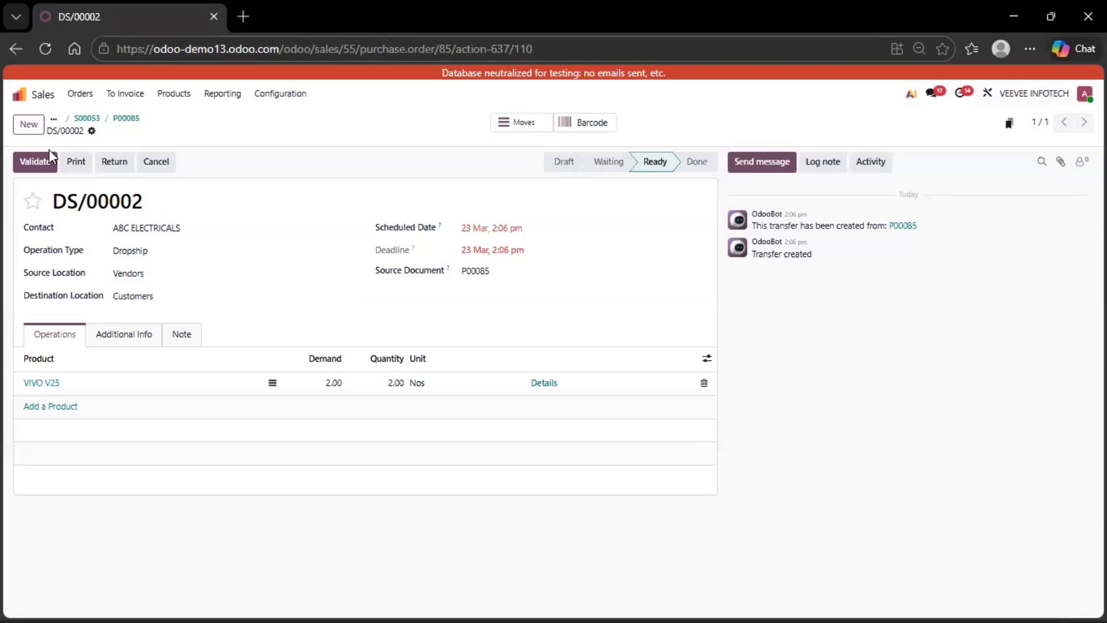
{"action": "left_click", "coordinate": [41, 167]}
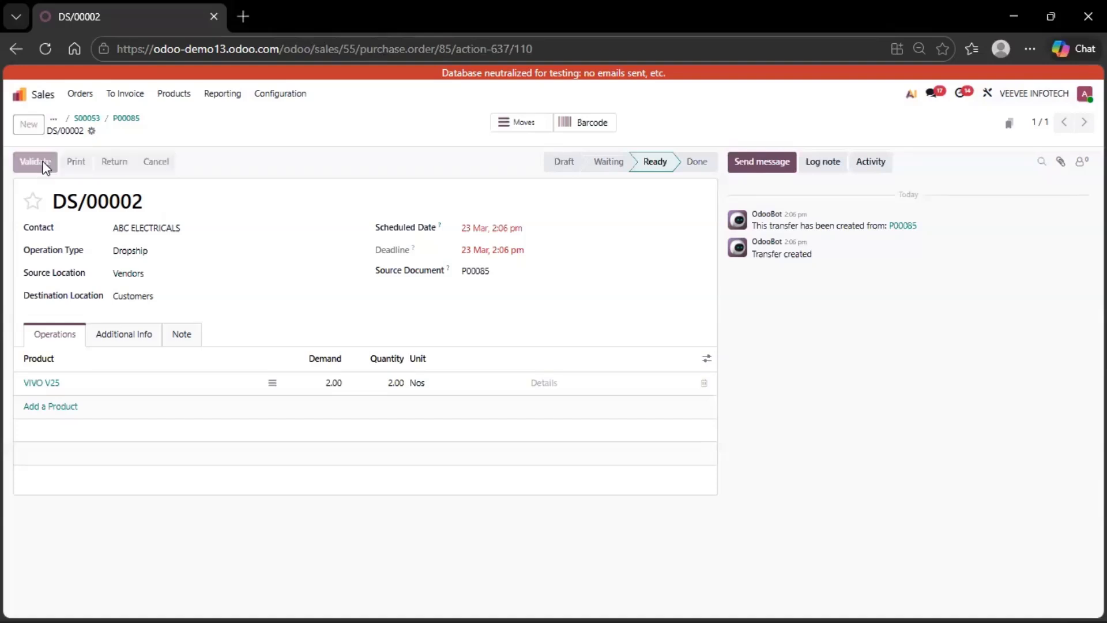
{"action": "left_click", "coordinate": [130, 119]}
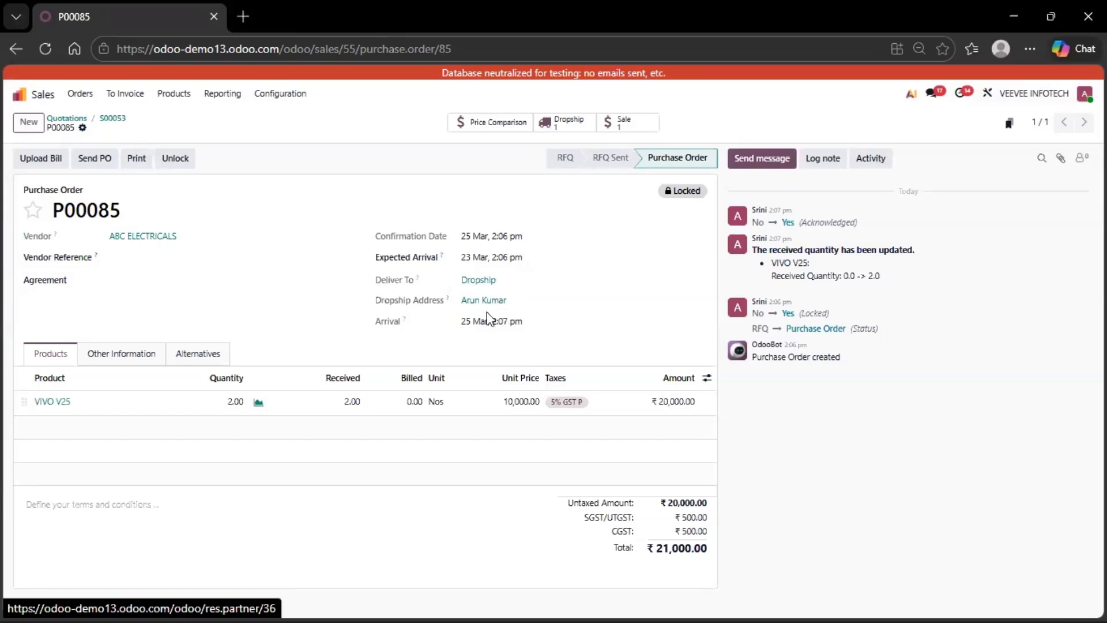
{"action": "left_click", "coordinate": [113, 119]}
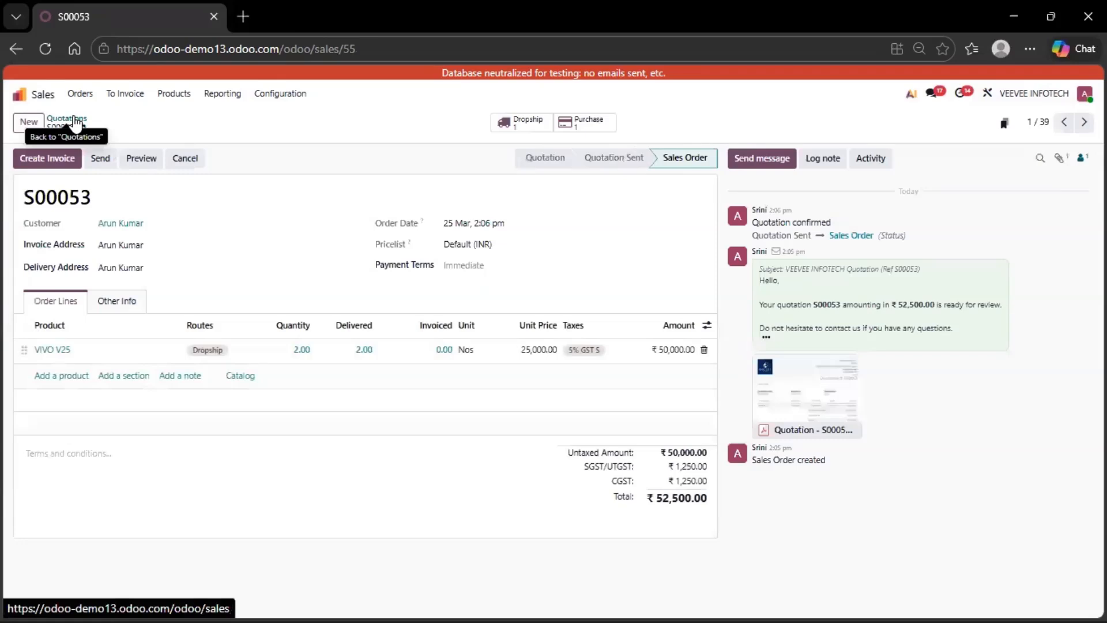